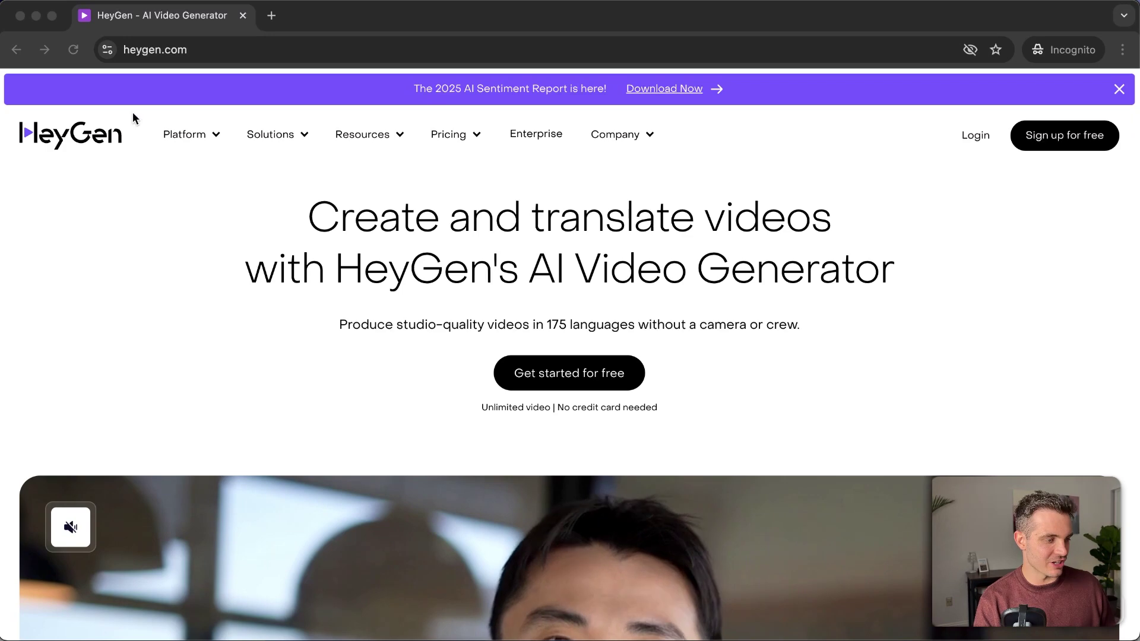
Bring the browser window showing heygen.com to the front
left_click(200, 144)
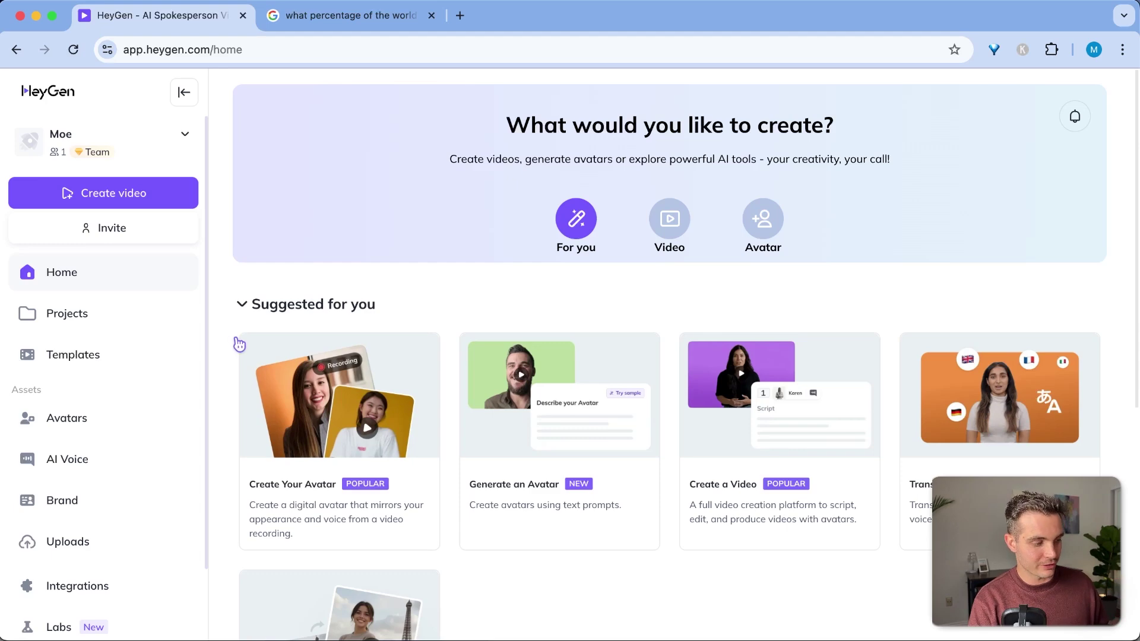
Choose Video Translation and upload Translation Example V1.mp4 after previewing the file
left_click(93, 203)
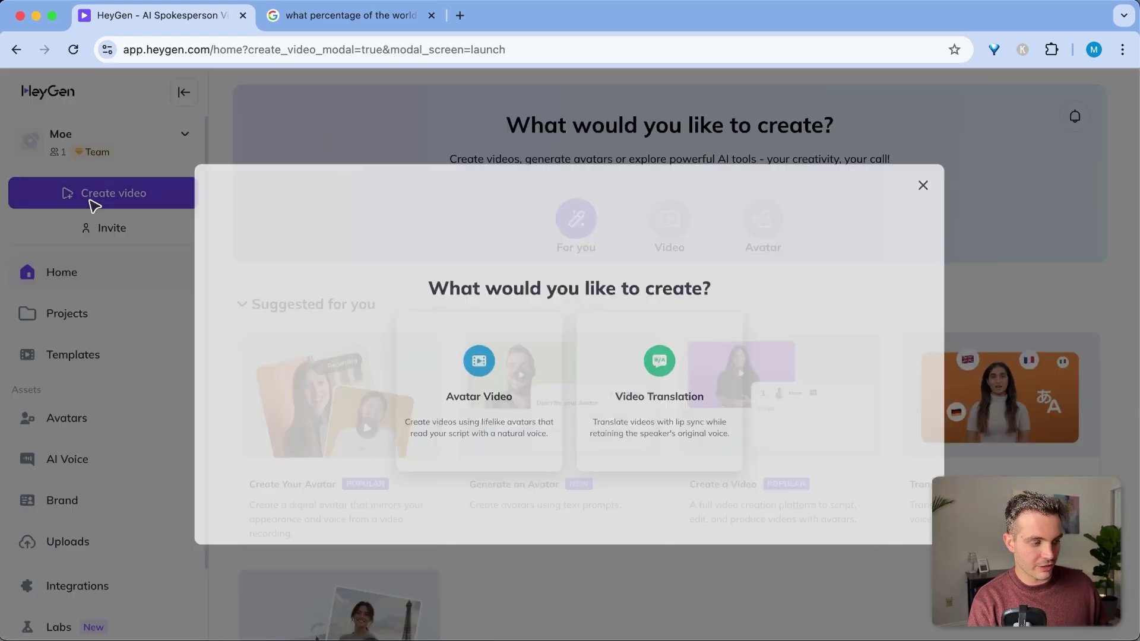
left_click(768, 442)
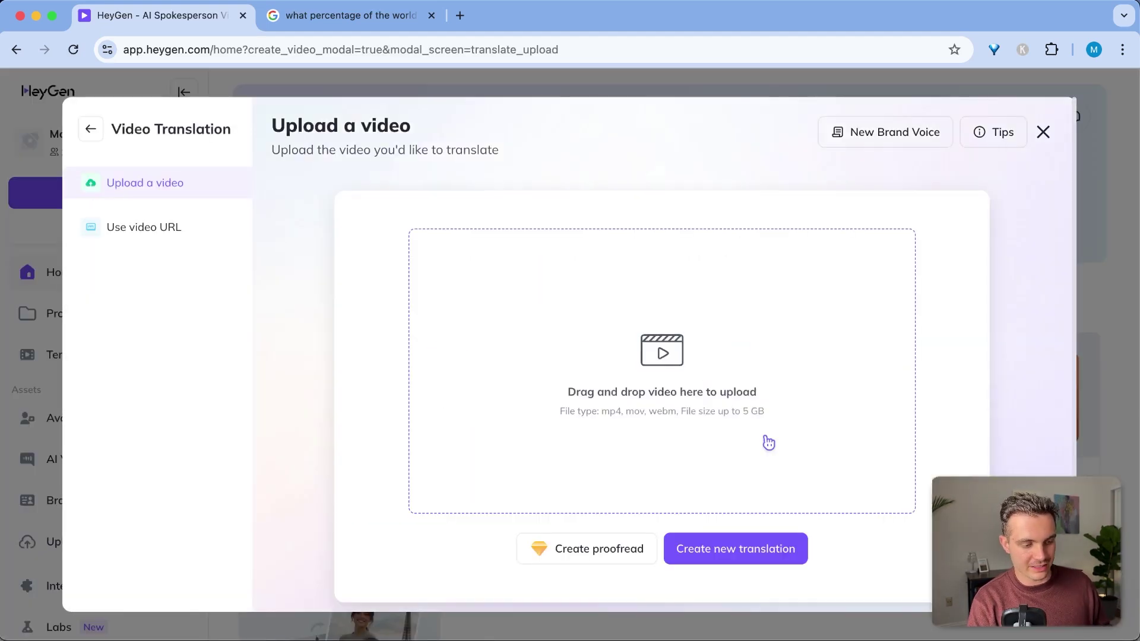
left_click(654, 360)
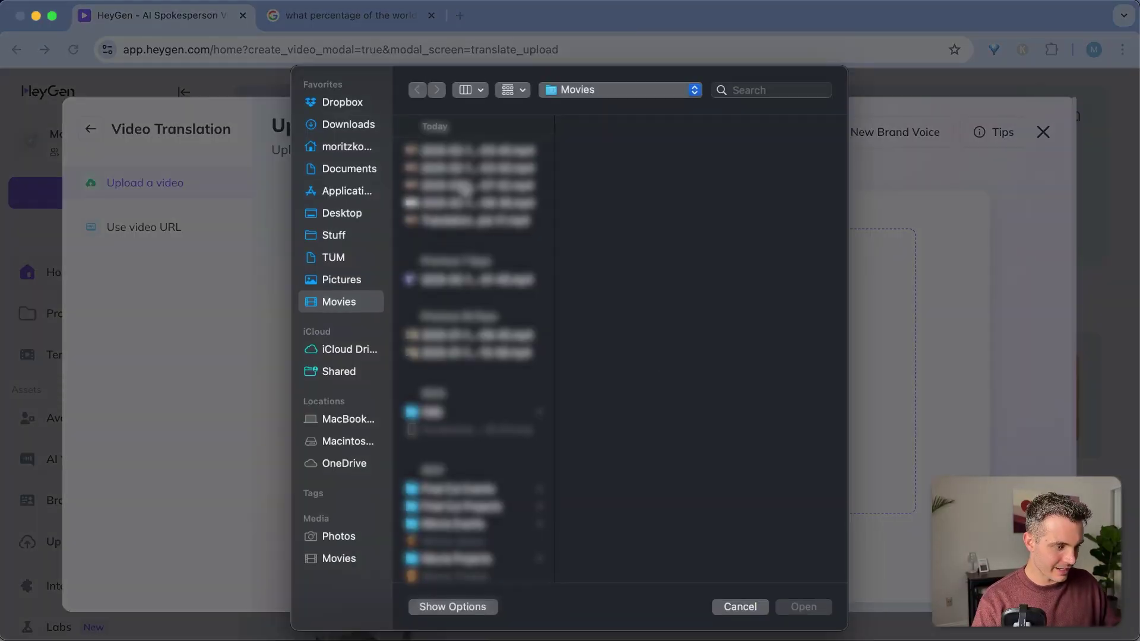
left_click(482, 221)
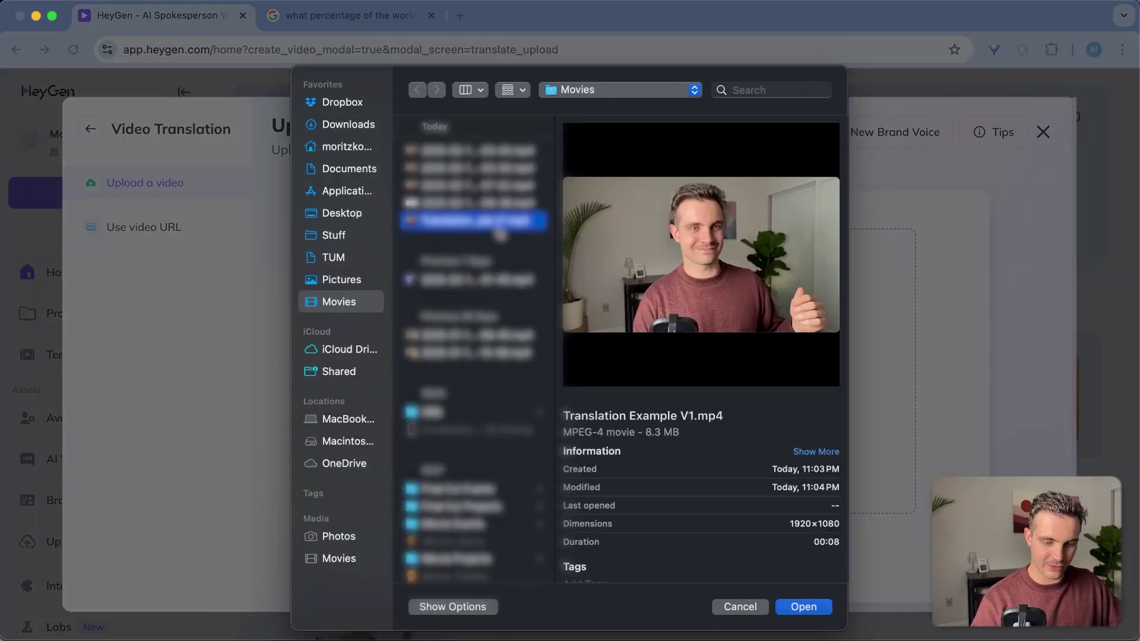
key("space")
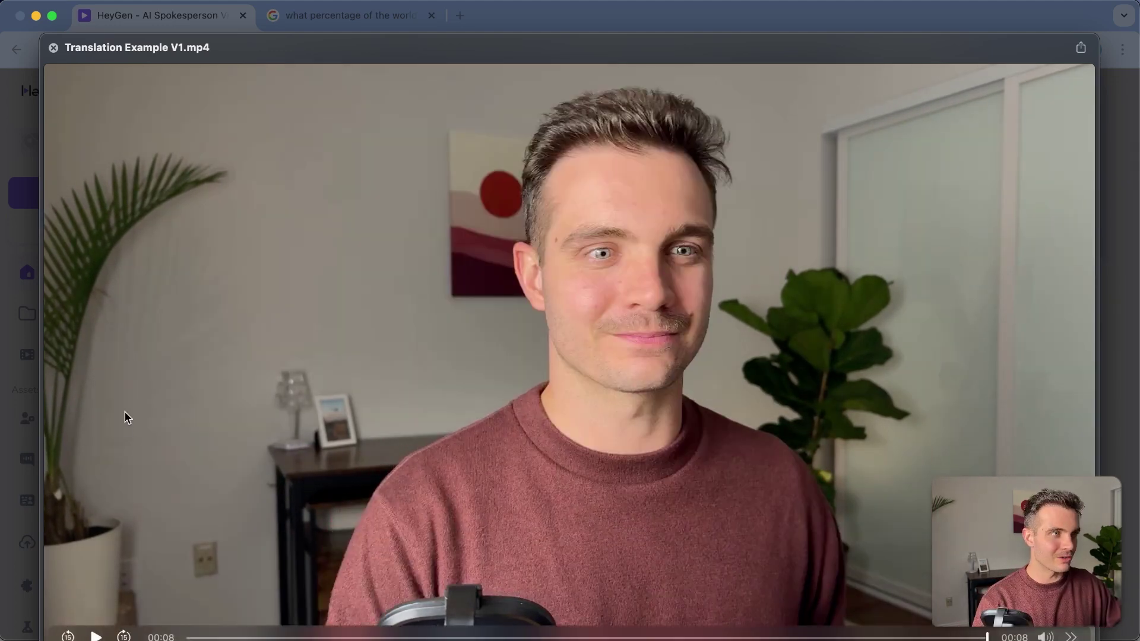
key("space")
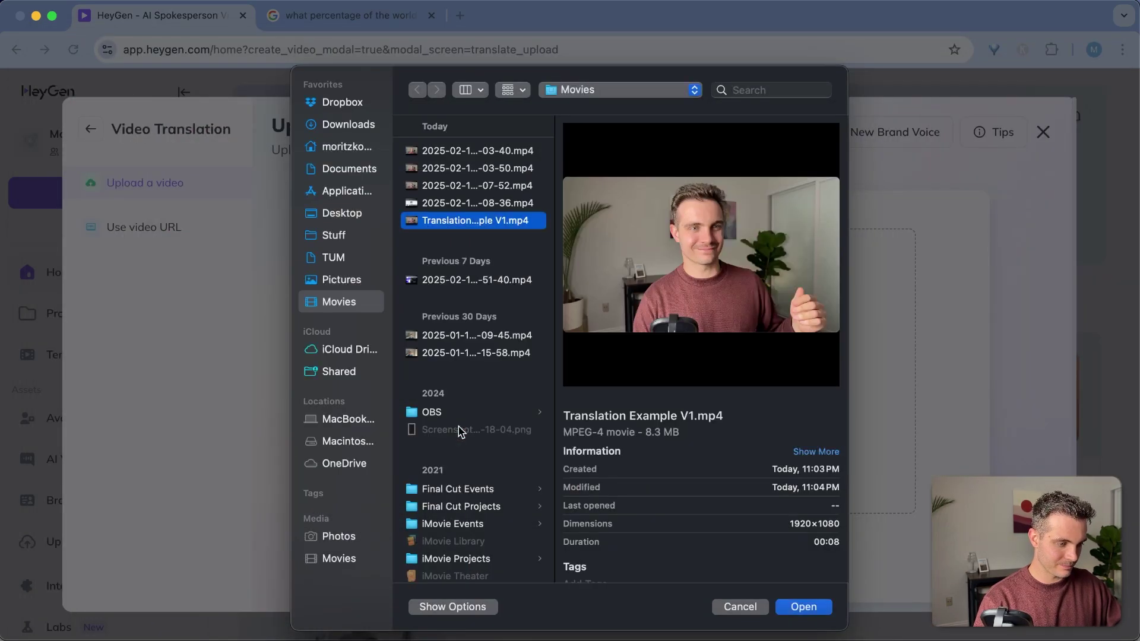
left_click(805, 607)
Start a new translation with original language on Auto Detect and Spanish as target
left_click(746, 558)
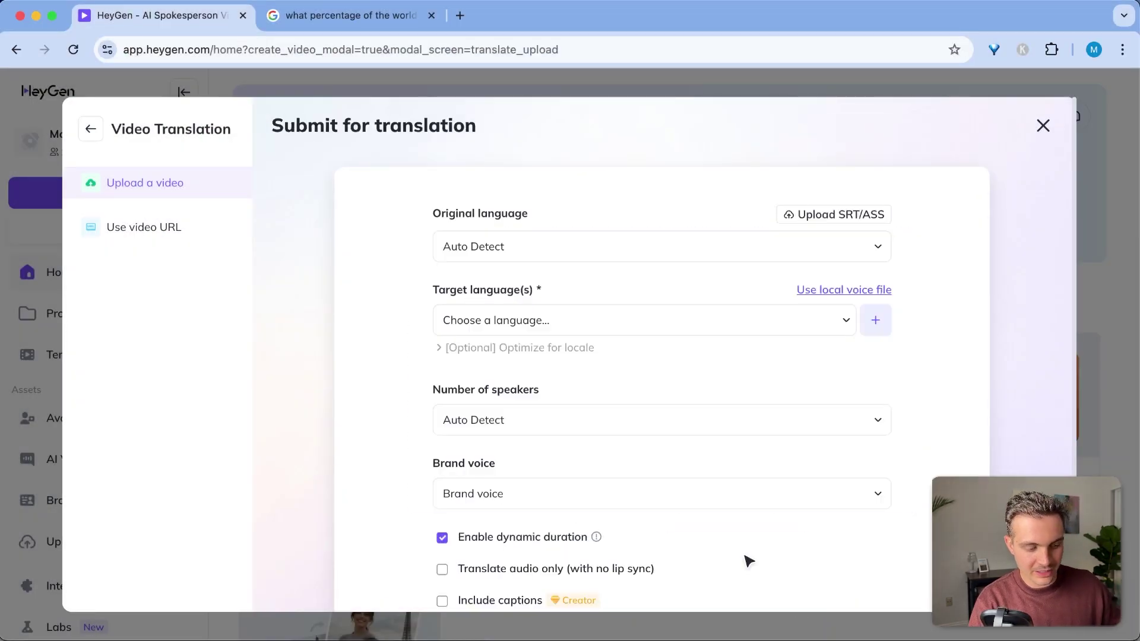
left_click_drag(526, 271, 414, 245)
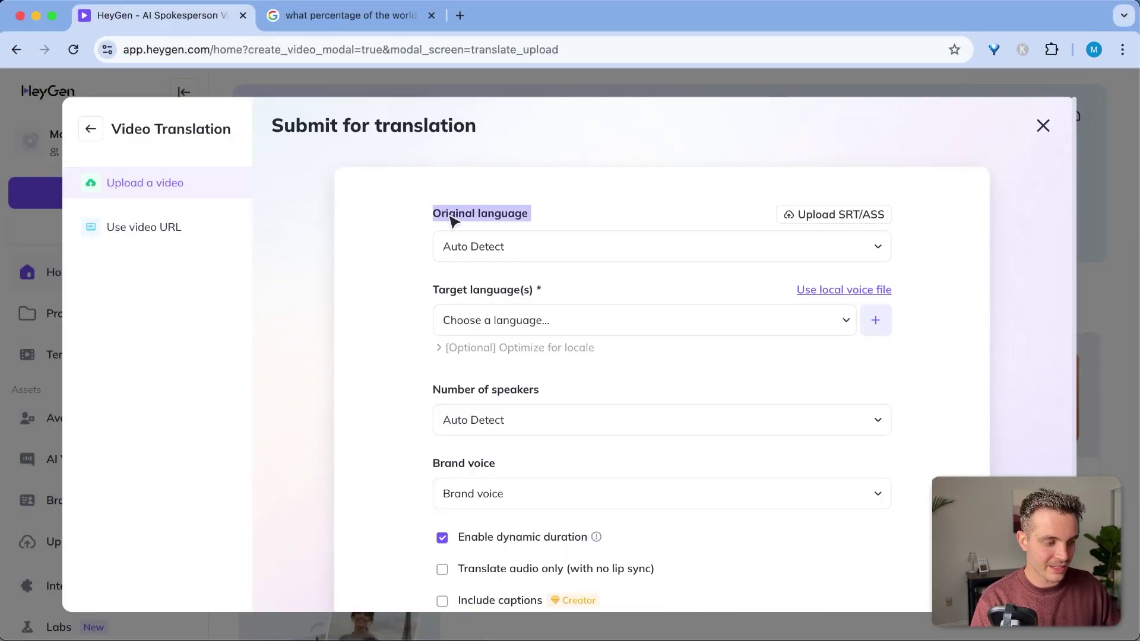
left_click(479, 246)
left_click(368, 247)
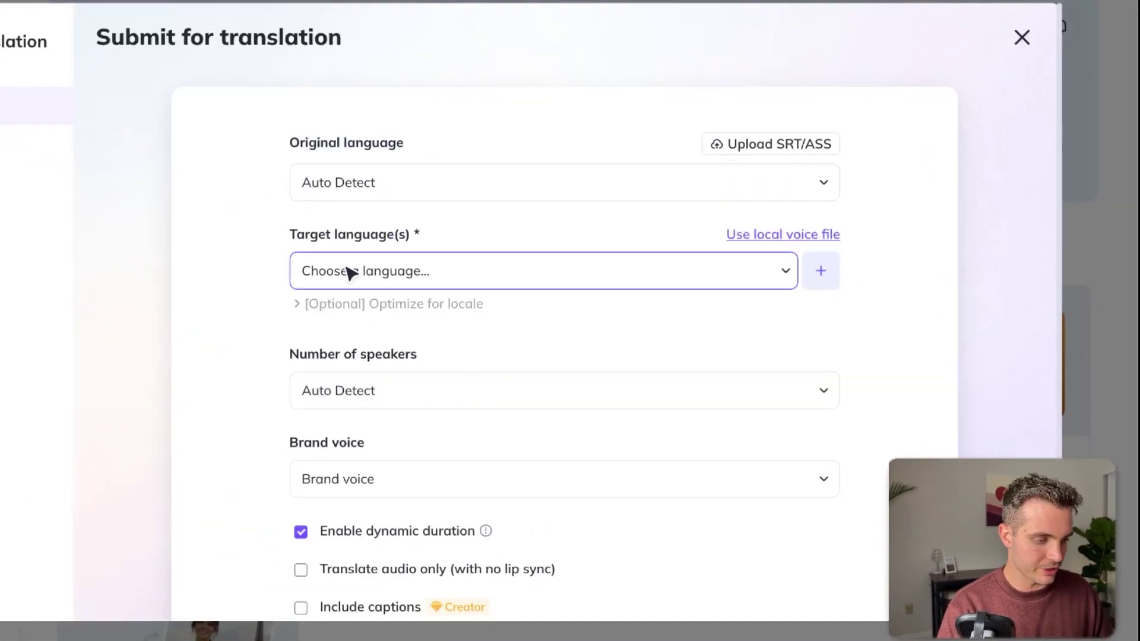
left_click(483, 322)
type("spa")
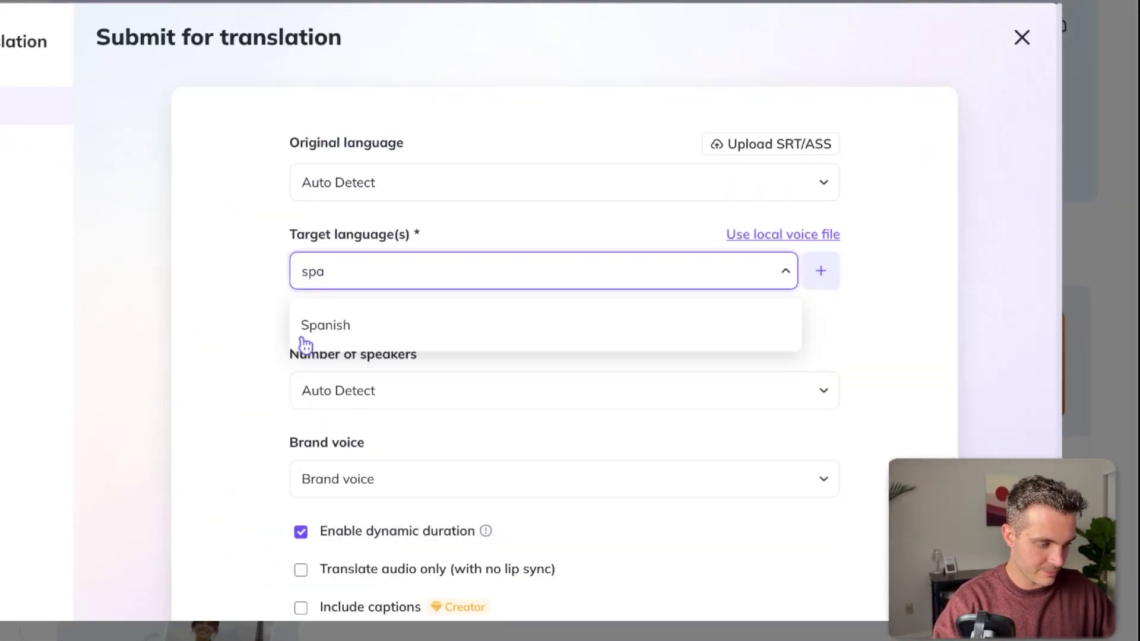
left_click(304, 344)
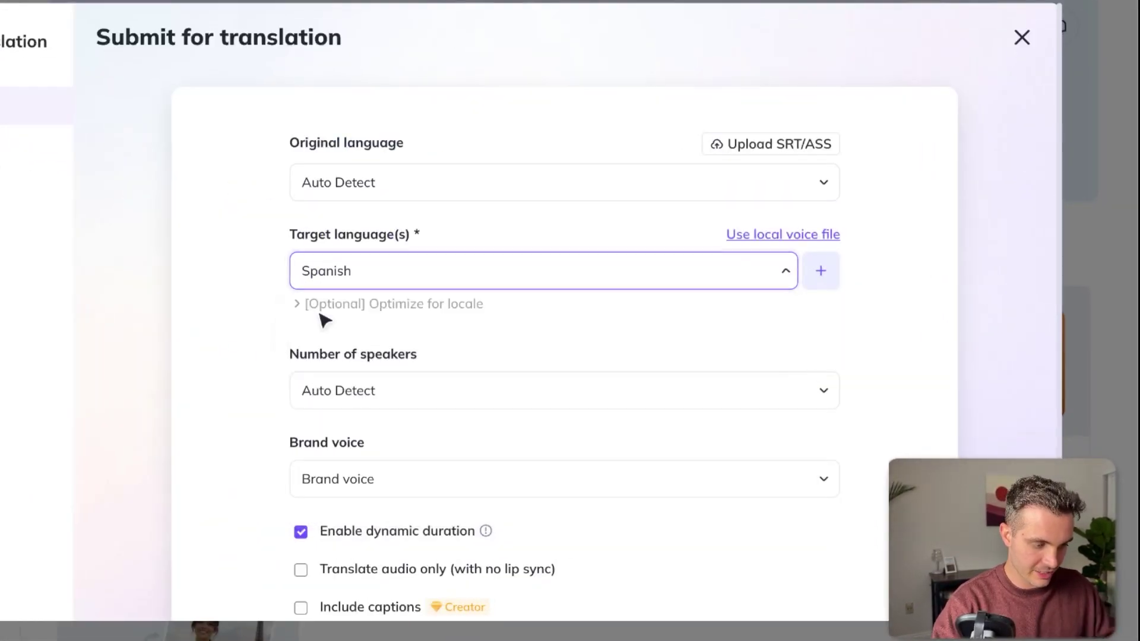
Keep number of speakers on Auto Detect and brand voice empty, then expand Advanced Options
scroll(575, 318, "down", 3)
left_click(389, 249)
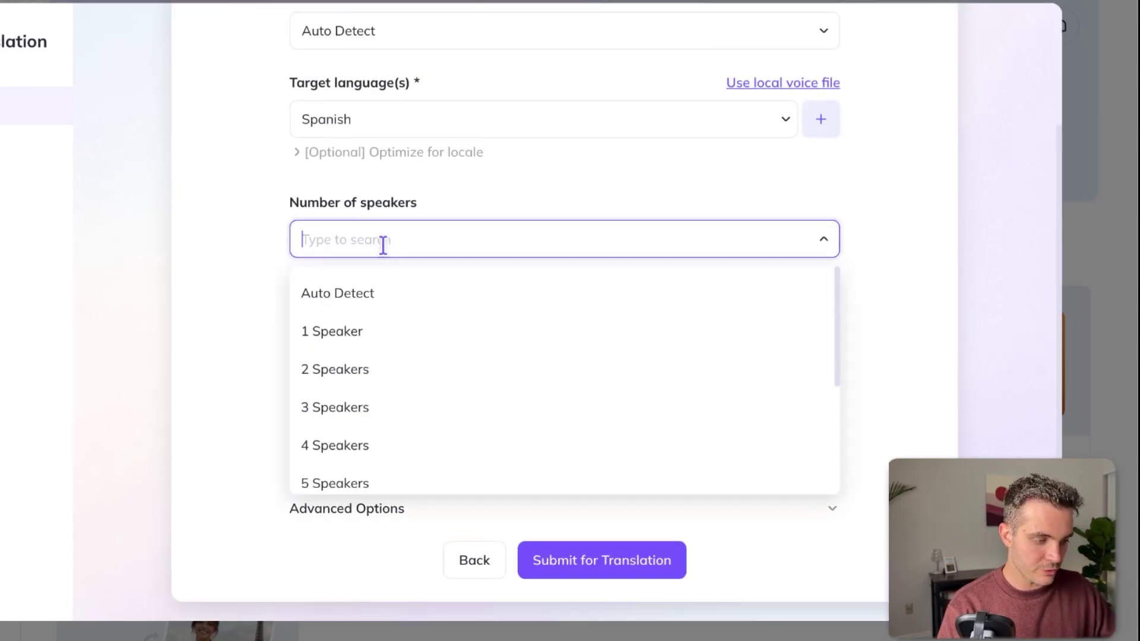
left_click(255, 239)
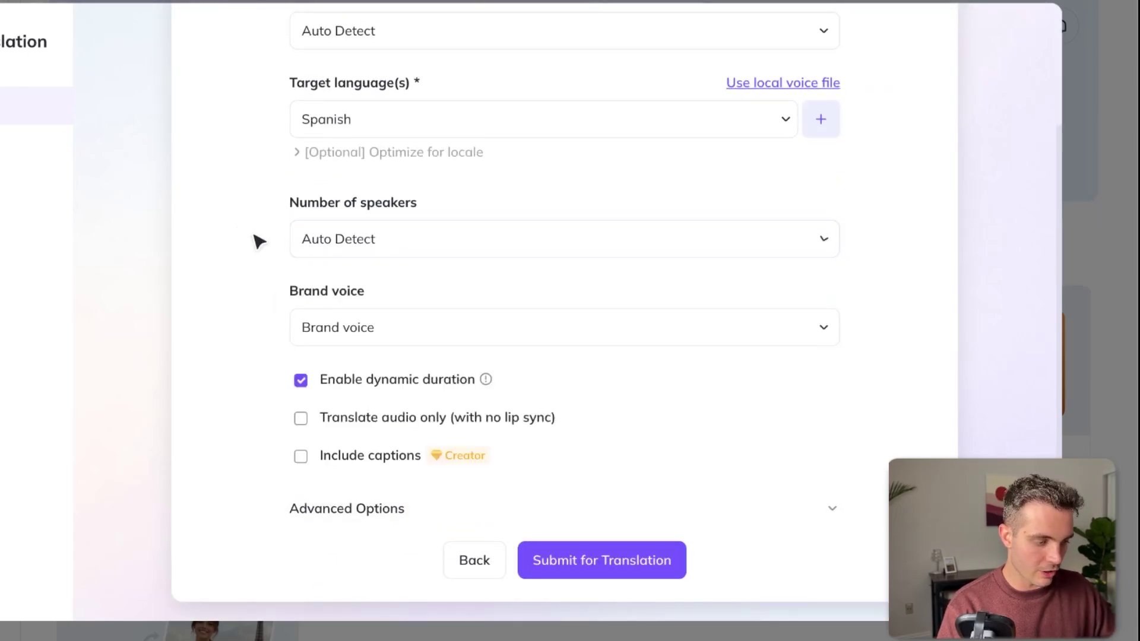
left_click(392, 323)
left_click(254, 295)
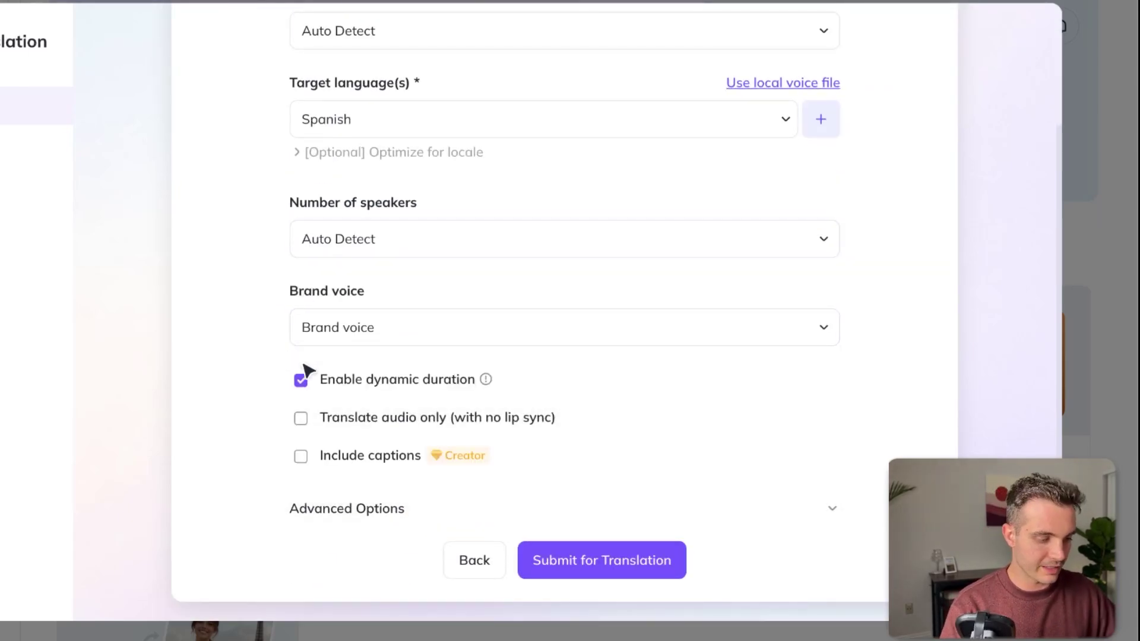
left_click(302, 385)
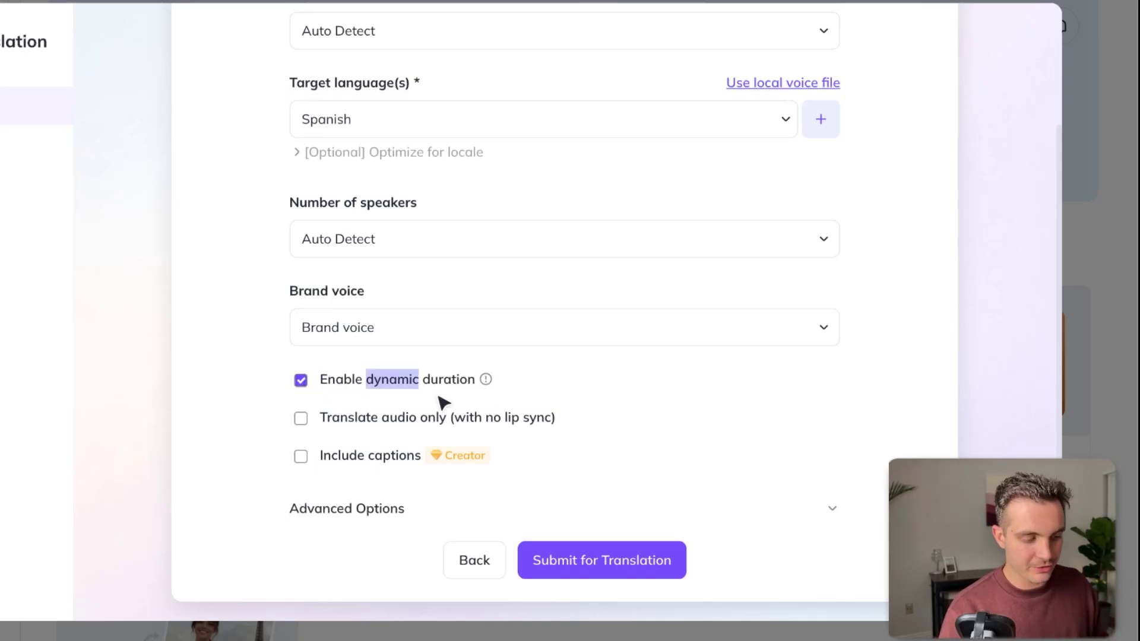
mouse_move(487, 379)
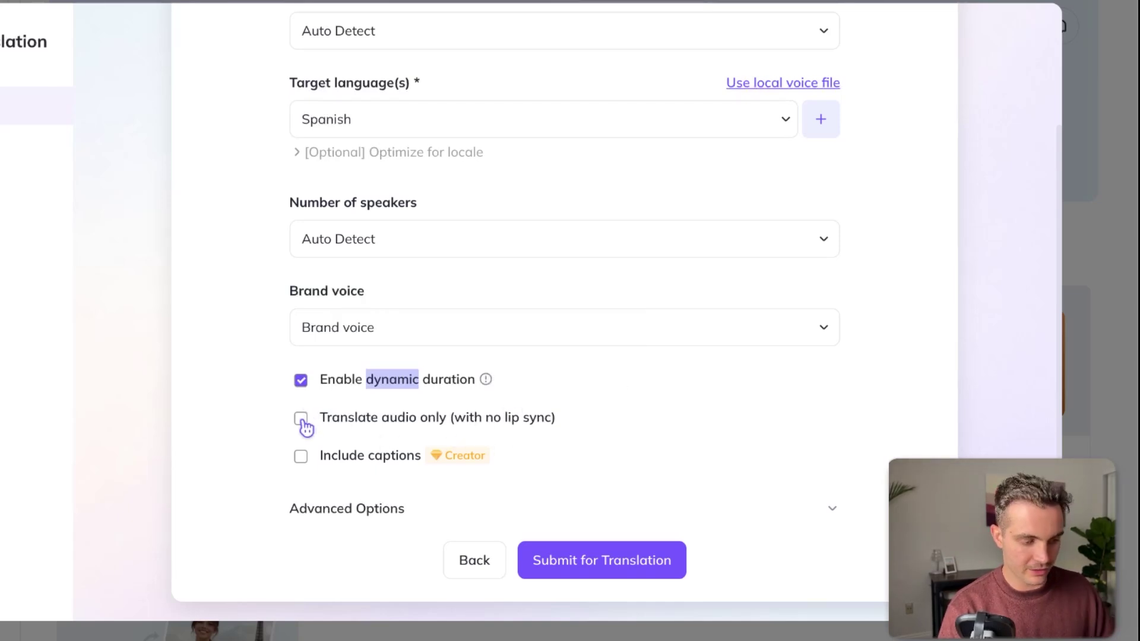
left_click(350, 509)
Enable Enhance voice and Use the original video specs, then submit the Spanish translation
scroll(766, 407, "down", 2)
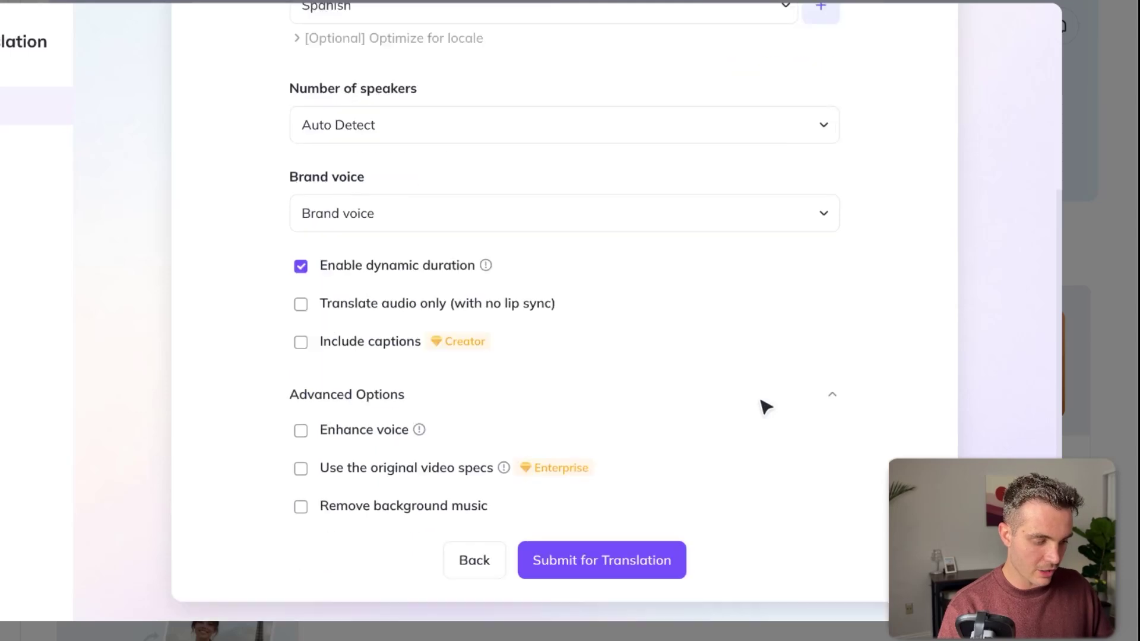
left_click(305, 438)
mouse_move(419, 431)
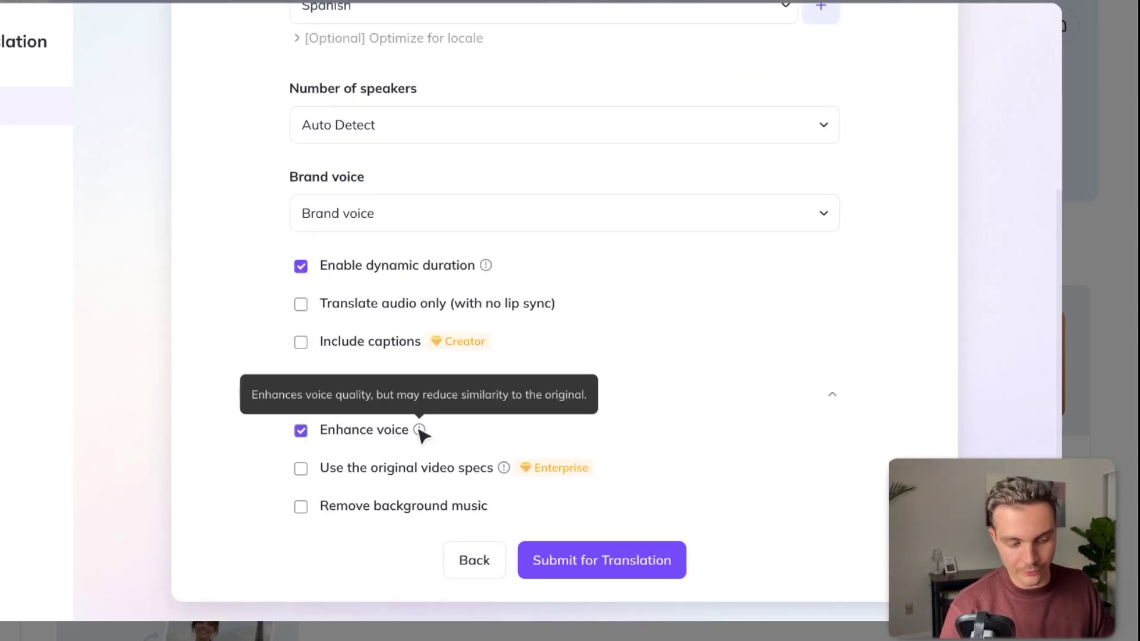
left_click(300, 470)
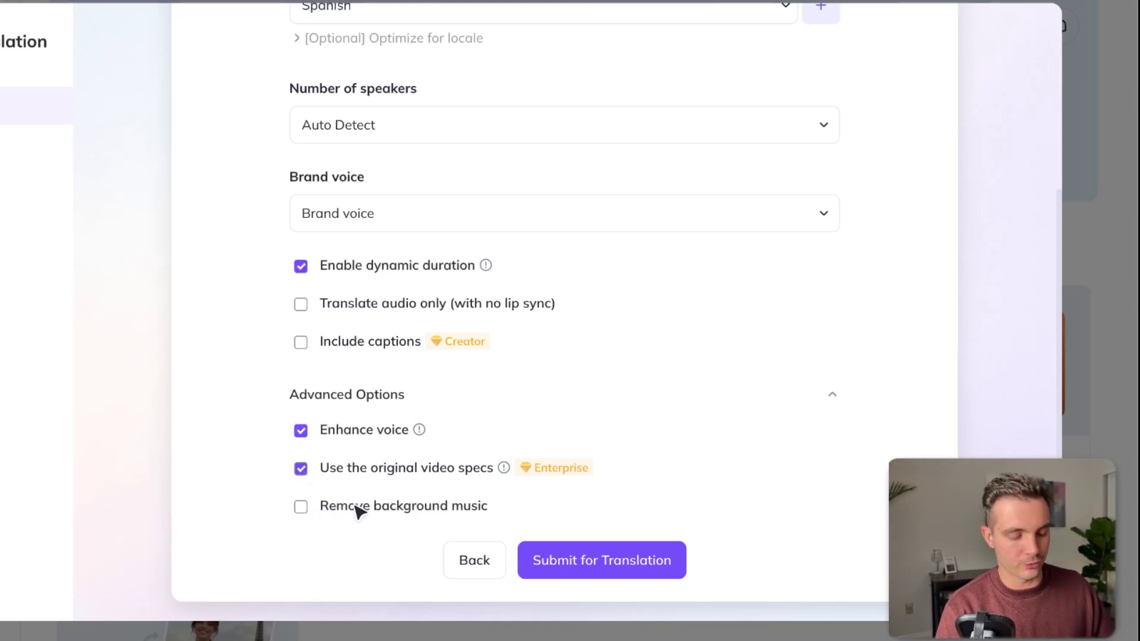
left_click(598, 562)
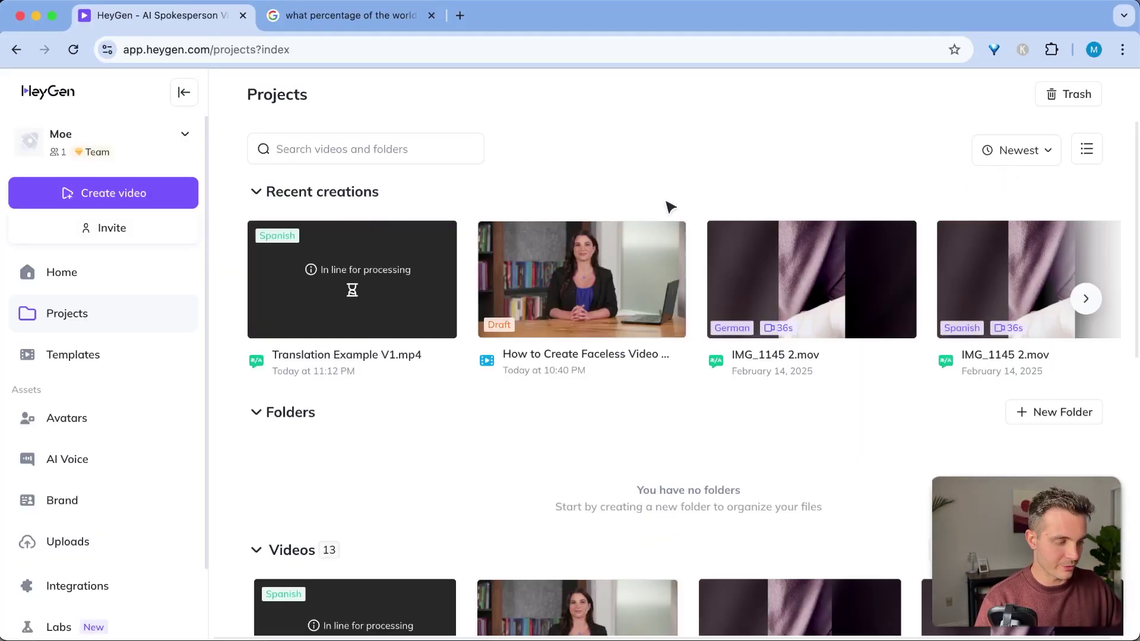
Open the Spanish-tagged Translation Example V1.mp4 video page from Projects
left_click(103, 193)
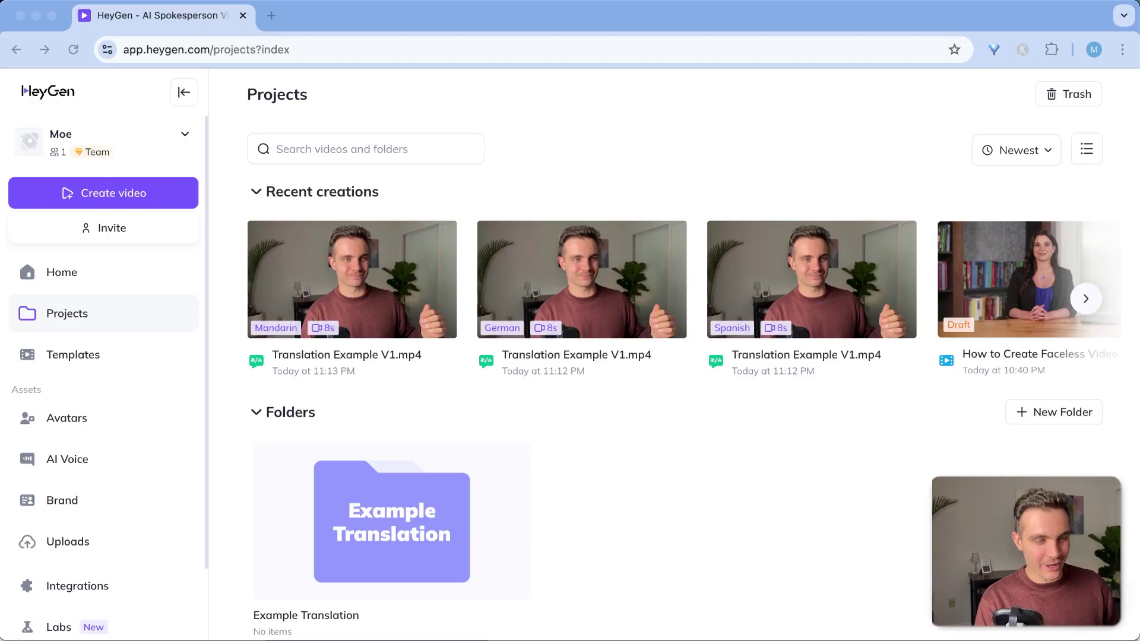
left_click(804, 268)
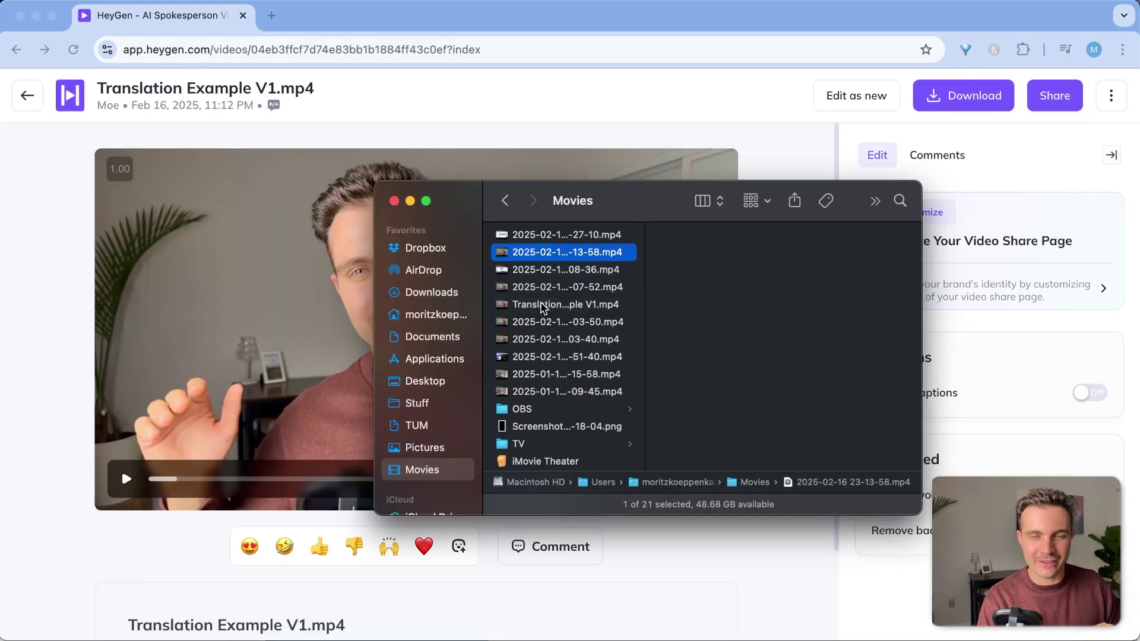
Preview the original Translation Example V1.mp4 in Finder Quick Look for comparison
left_click(541, 305)
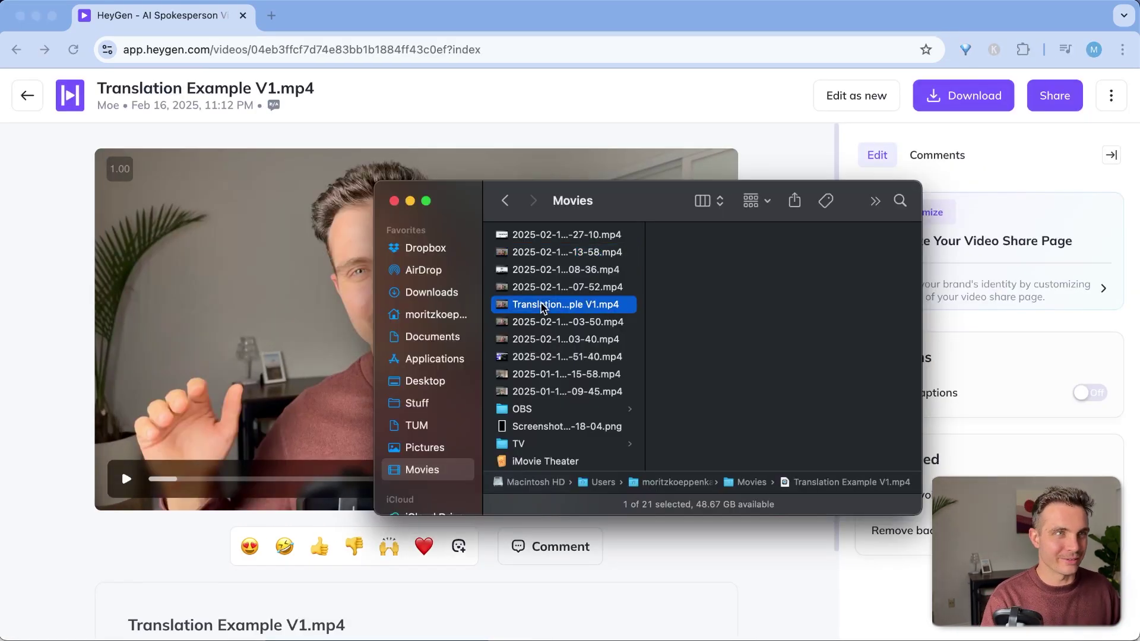
key("space")
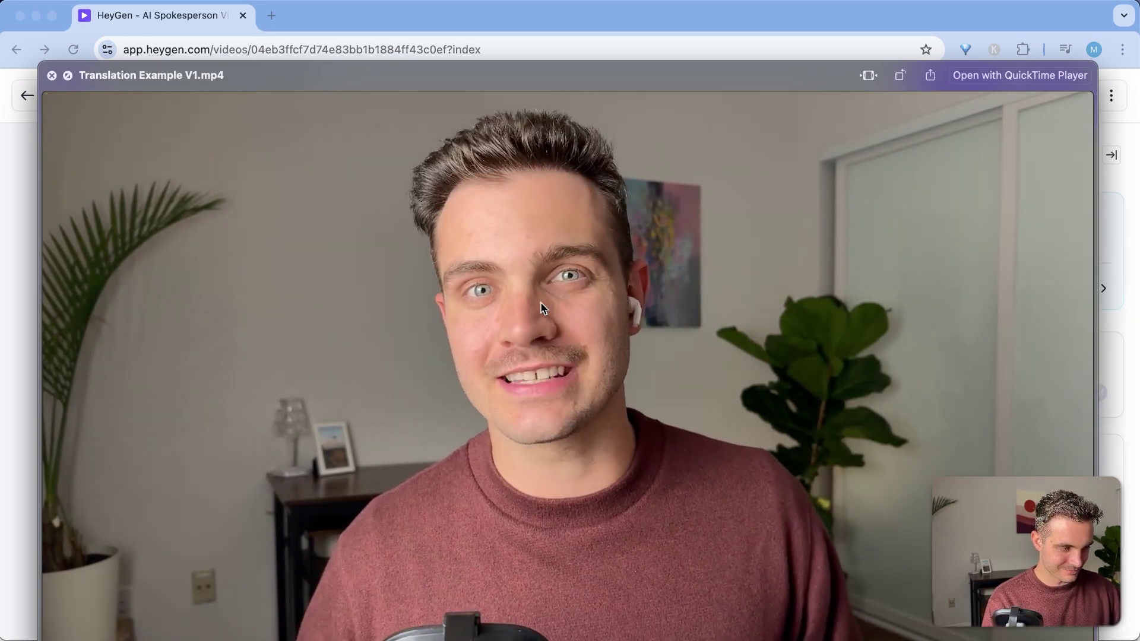
key("space")
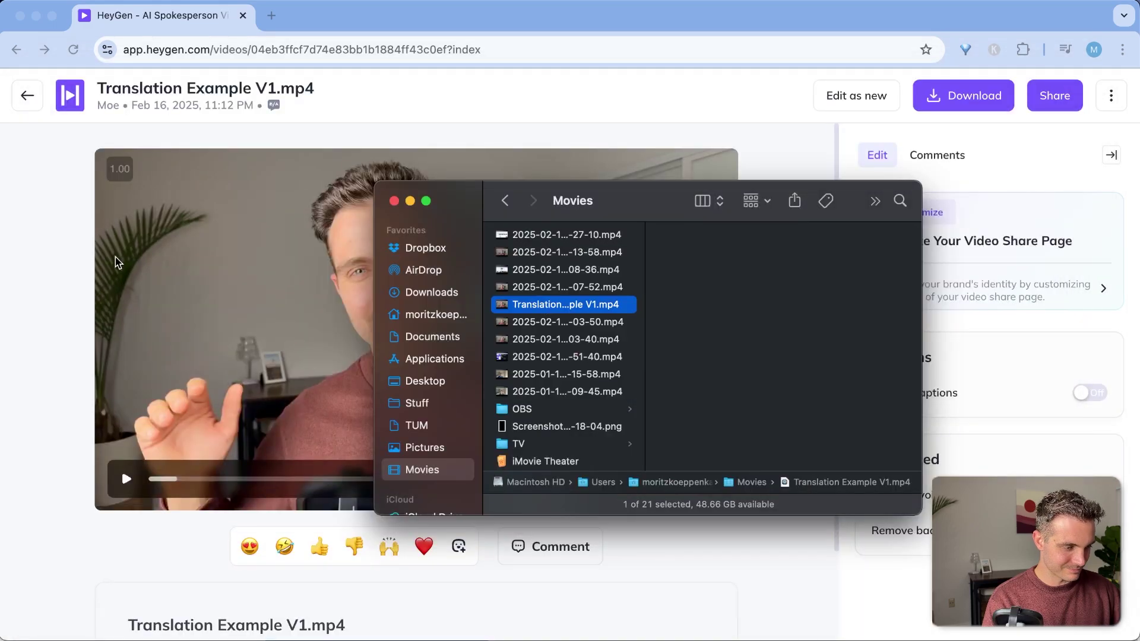
Review the Spanish video around the 6-second mark, then return to Projects
left_click(118, 263)
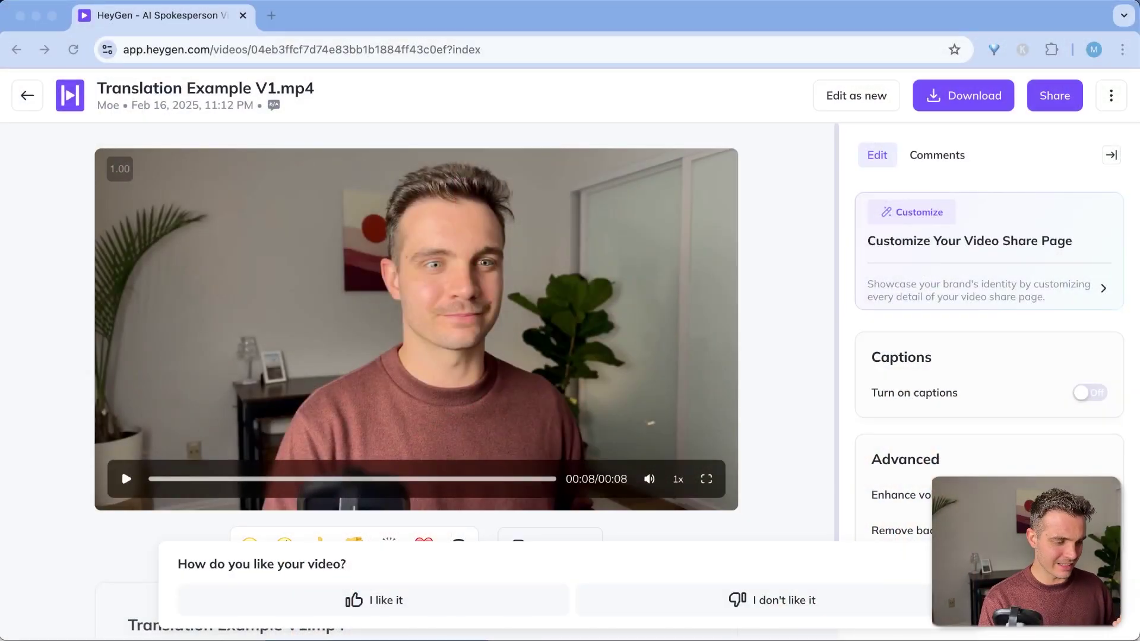
left_click(474, 480)
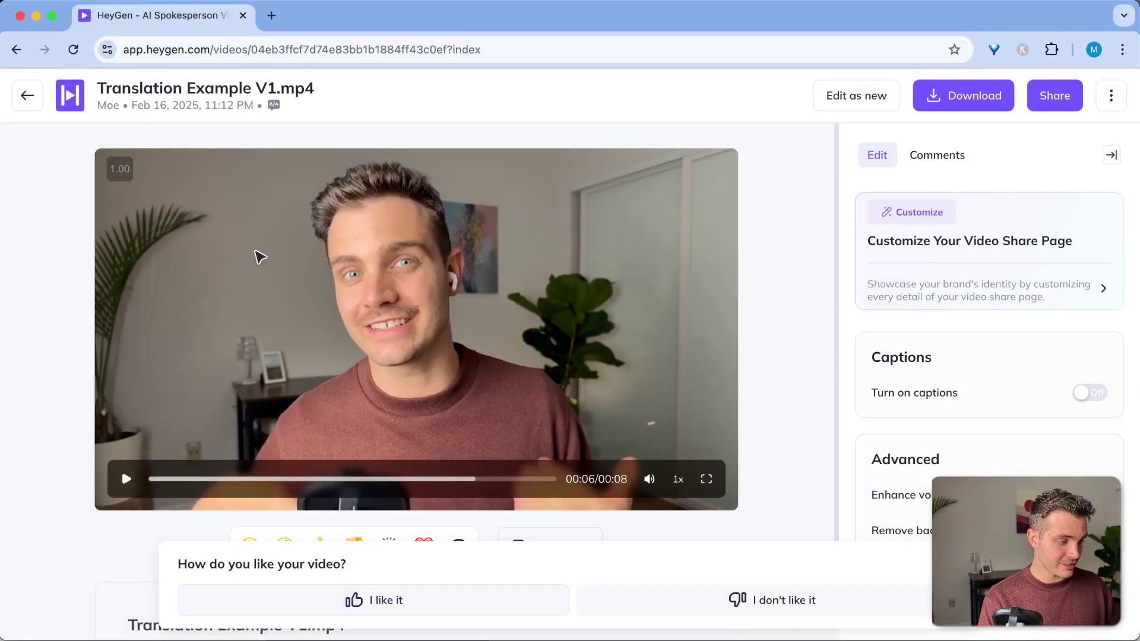
left_click(22, 99)
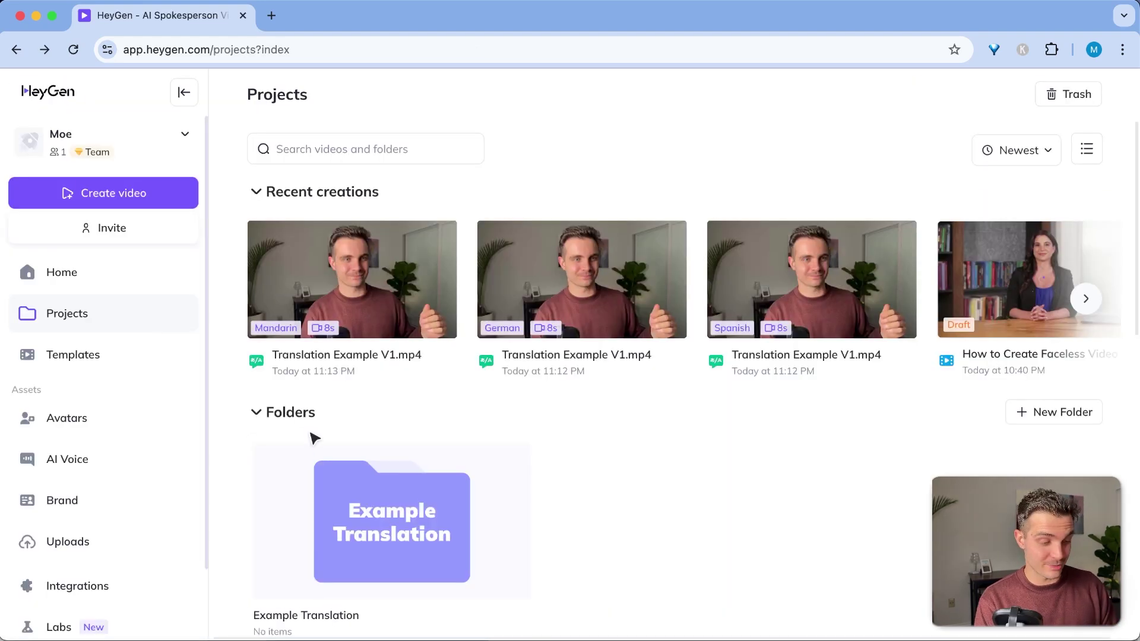
left_click(584, 280)
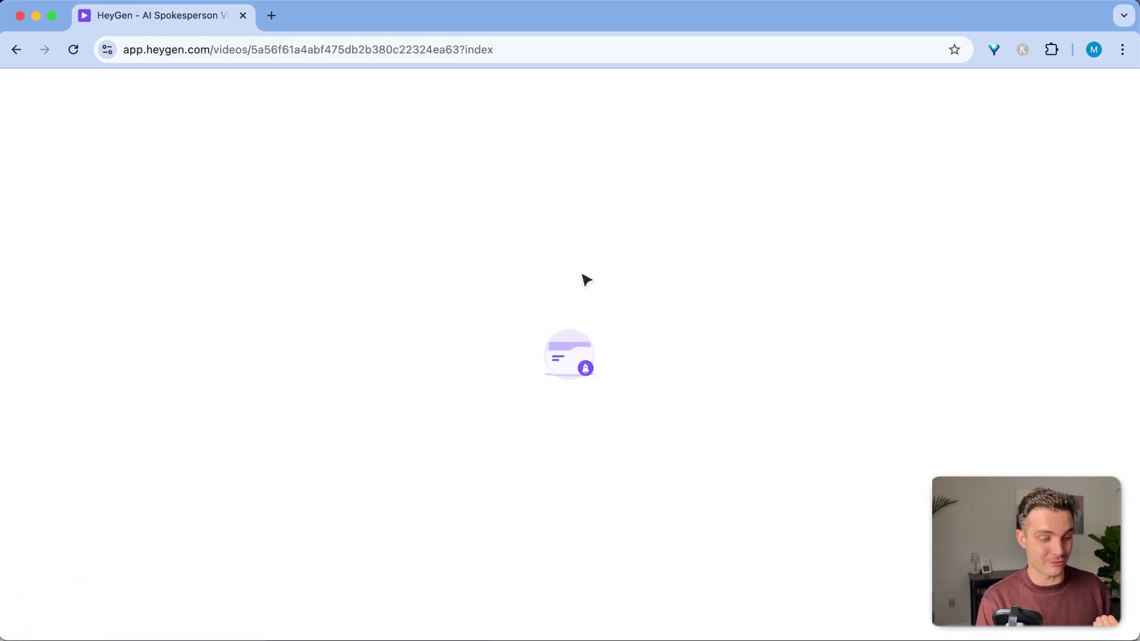
left_click(126, 481)
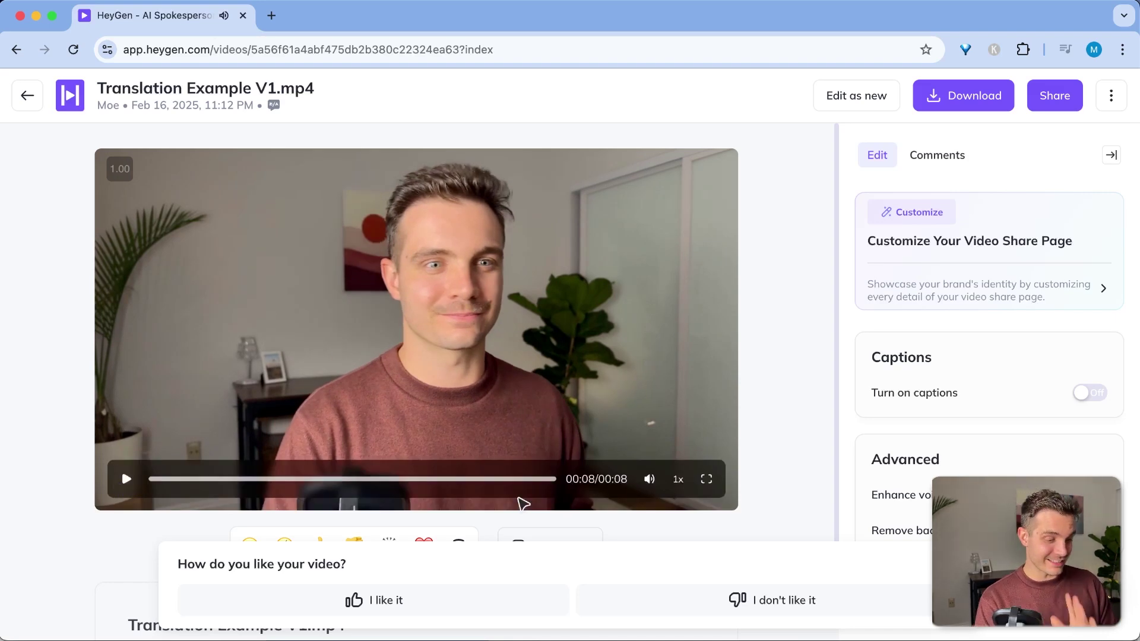
mouse_move(456, 480)
left_mouse_down()
mouse_move(441, 479)
mouse_move(458, 479)
left_mouse_up()
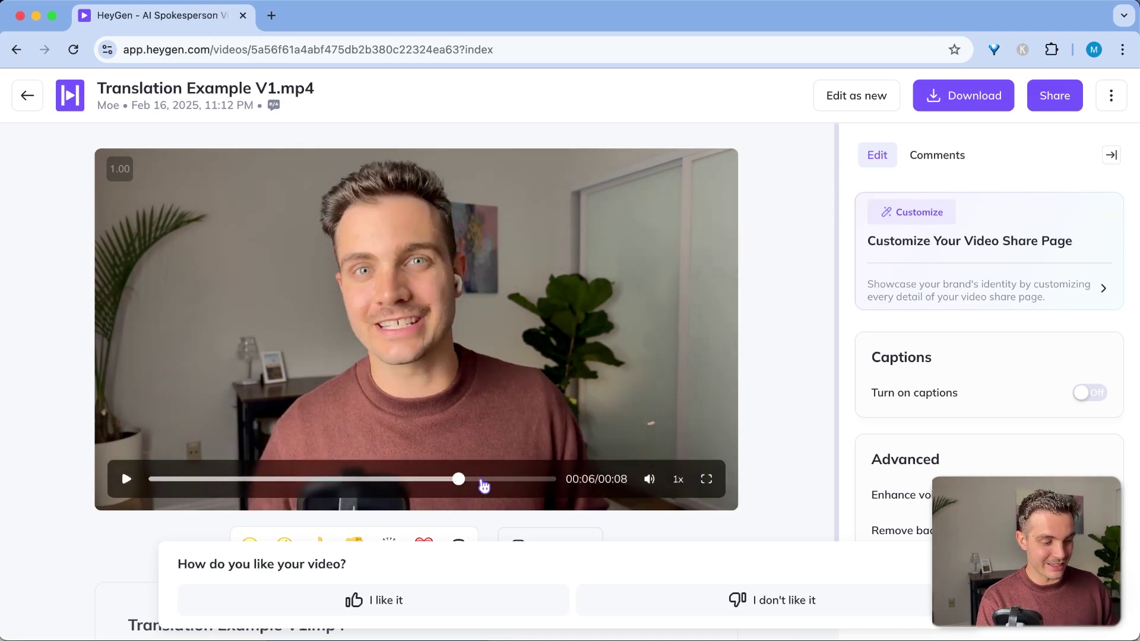
key("f")
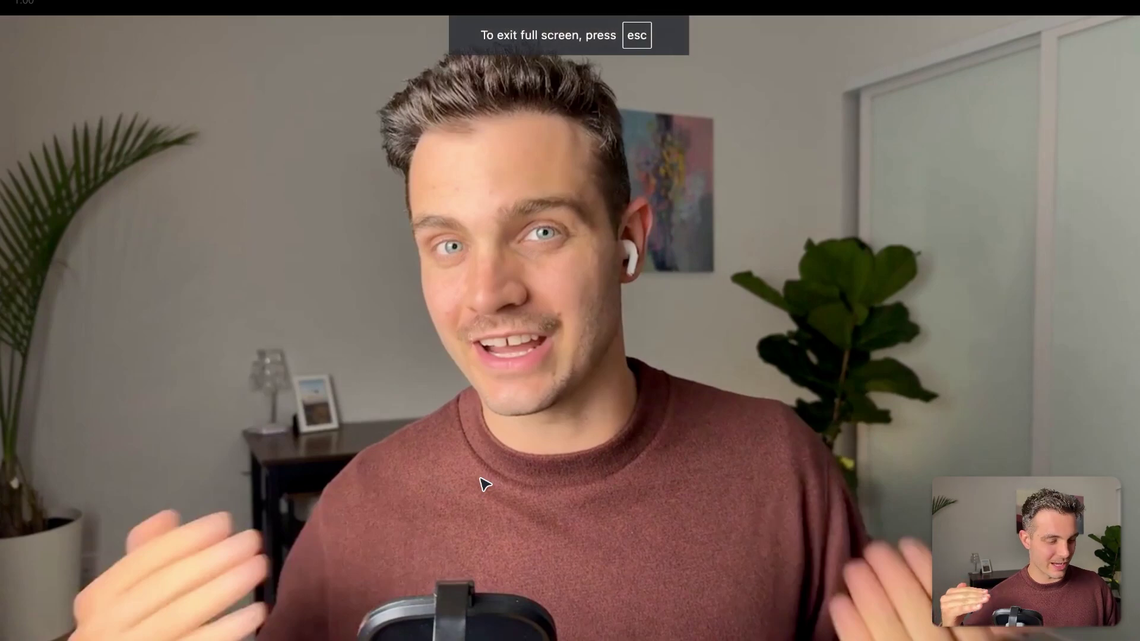
key("Escape")
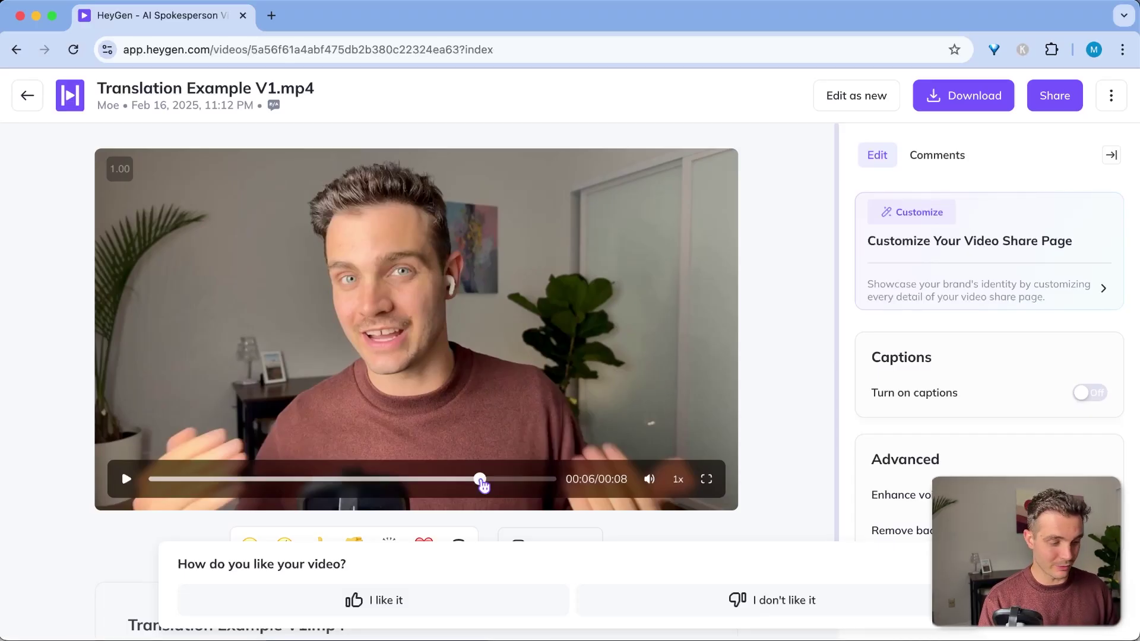
left_click(22, 100)
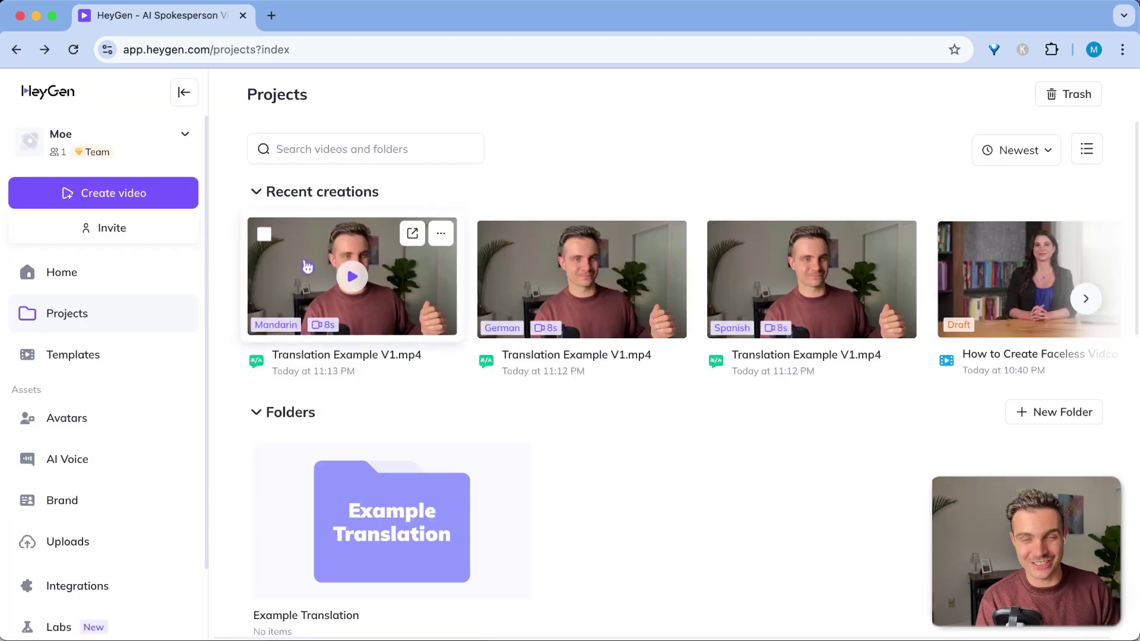
Open and play the Mandarin translation, then show its 1080P download options
left_click(304, 268)
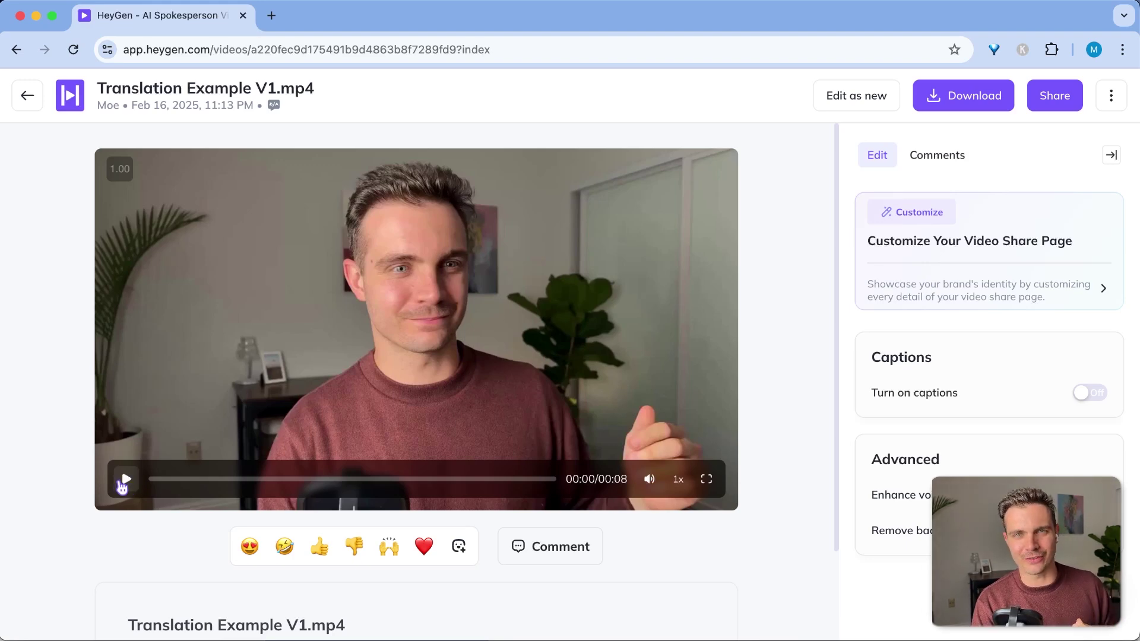
left_click(122, 486)
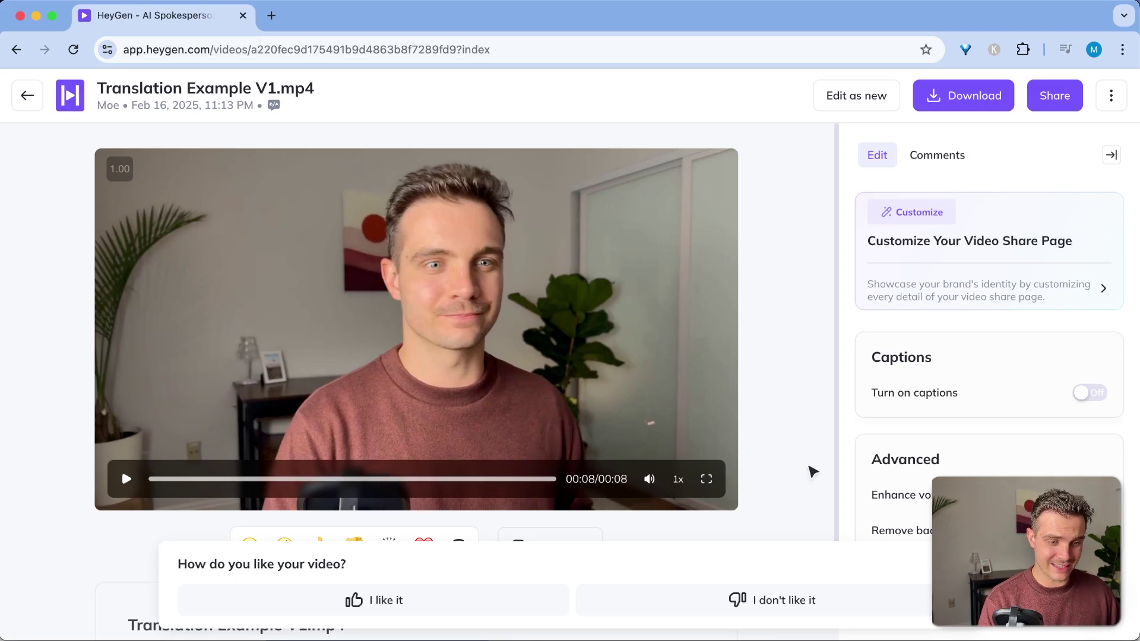
left_click(979, 105)
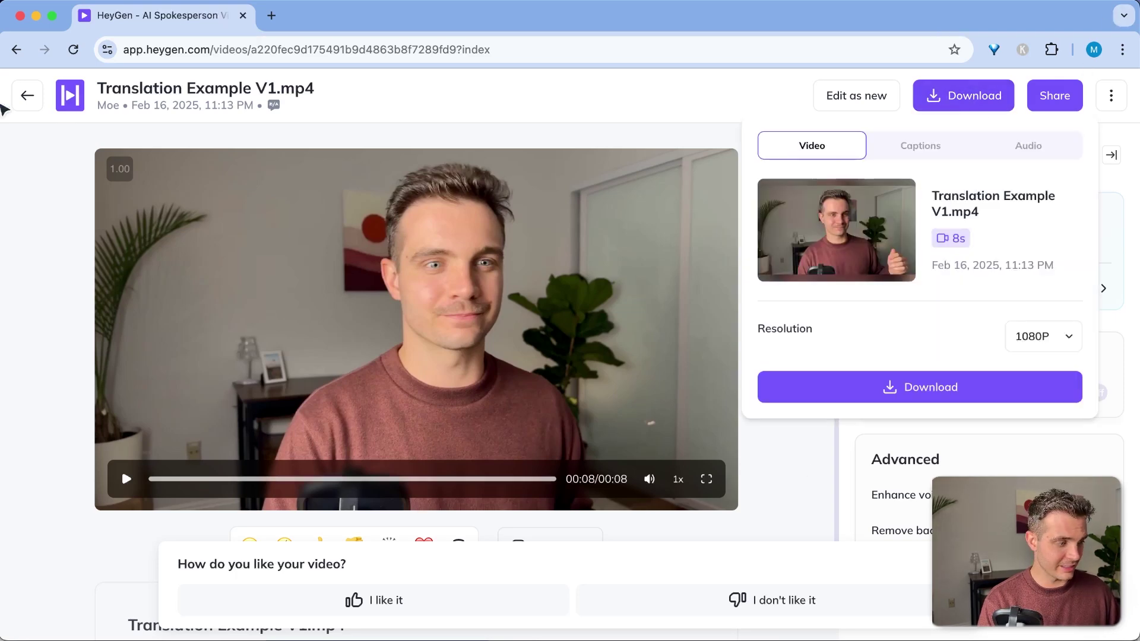
Download the Mandarin and German translations as 1080P MP4 files
left_click(925, 389)
left_click(26, 95)
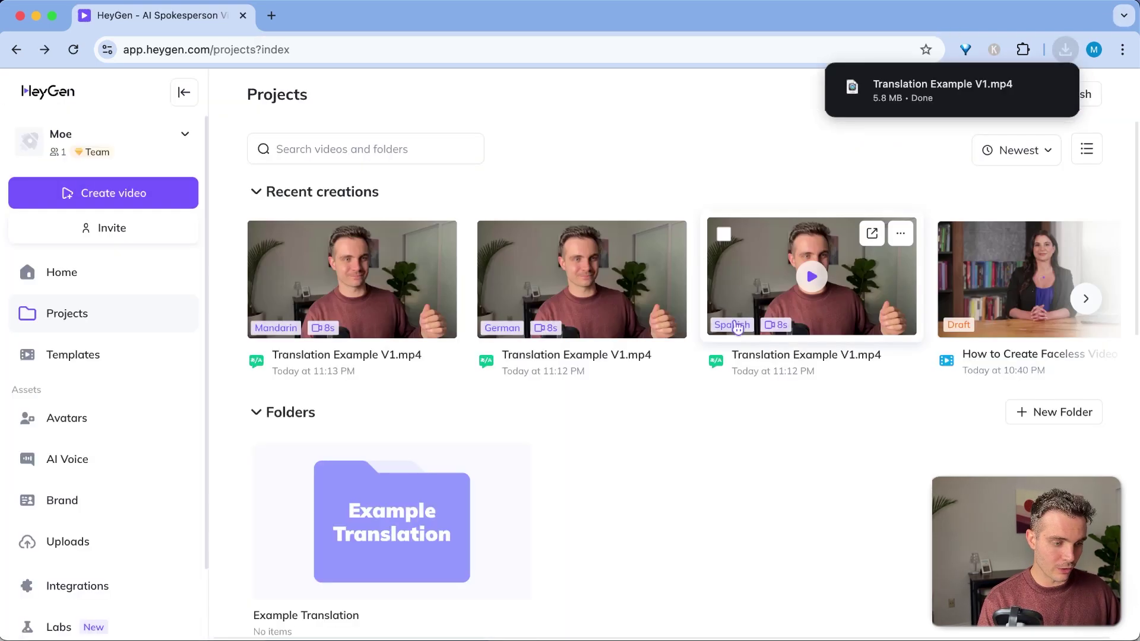
left_click(635, 279)
left_click(976, 100)
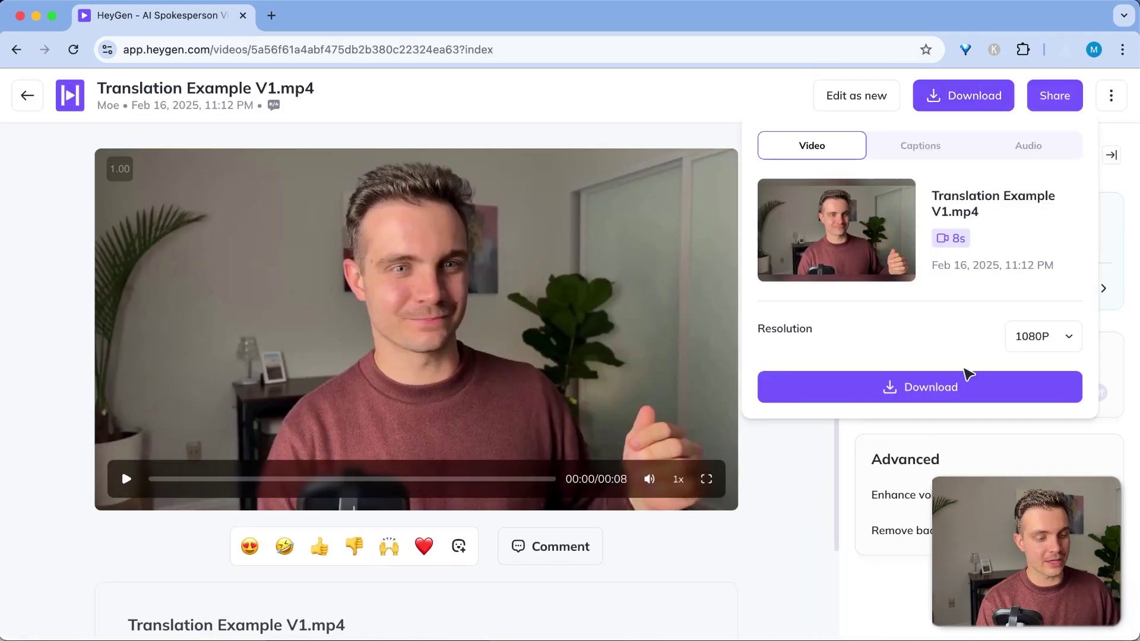
left_click(926, 390)
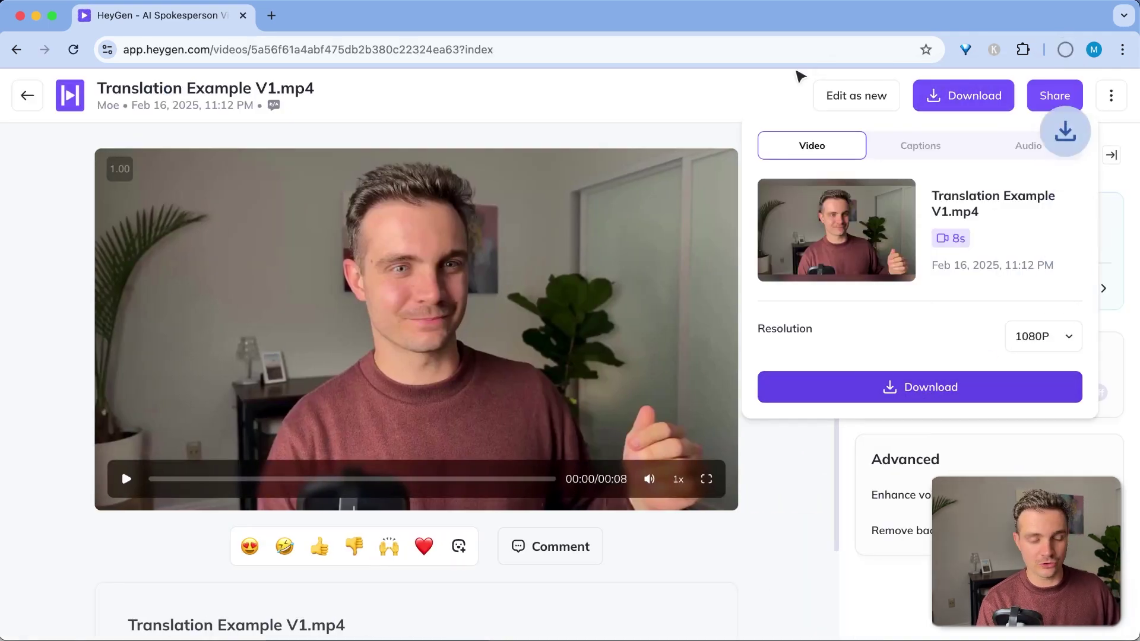
Return to Projects and open, then dismiss, the Mandarin video's actions menu
left_click(27, 95)
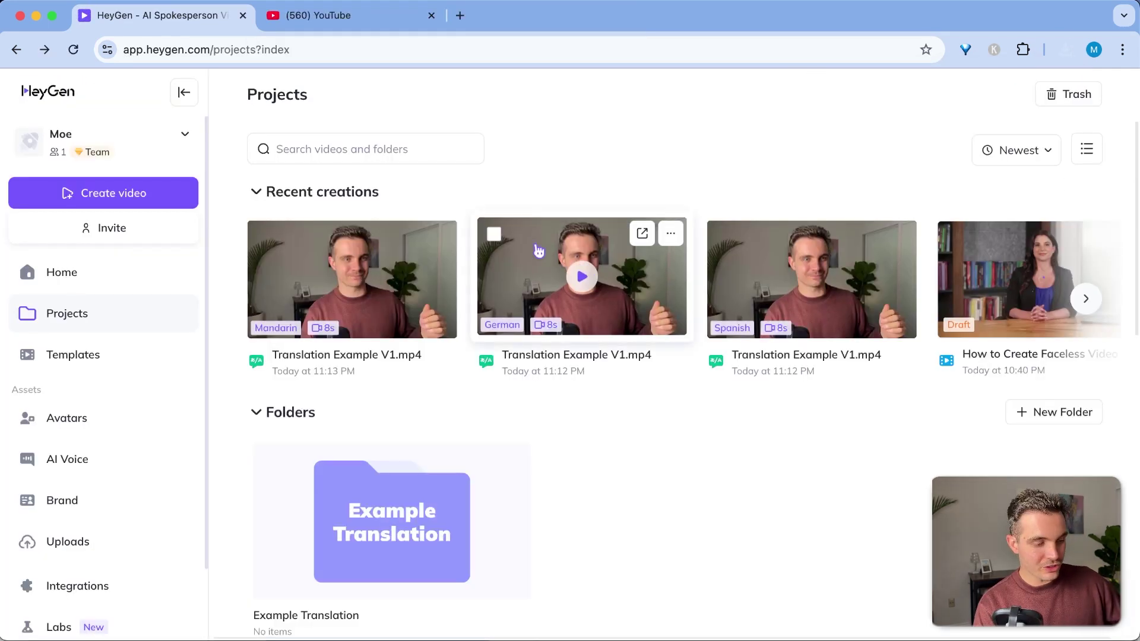
left_click(441, 235)
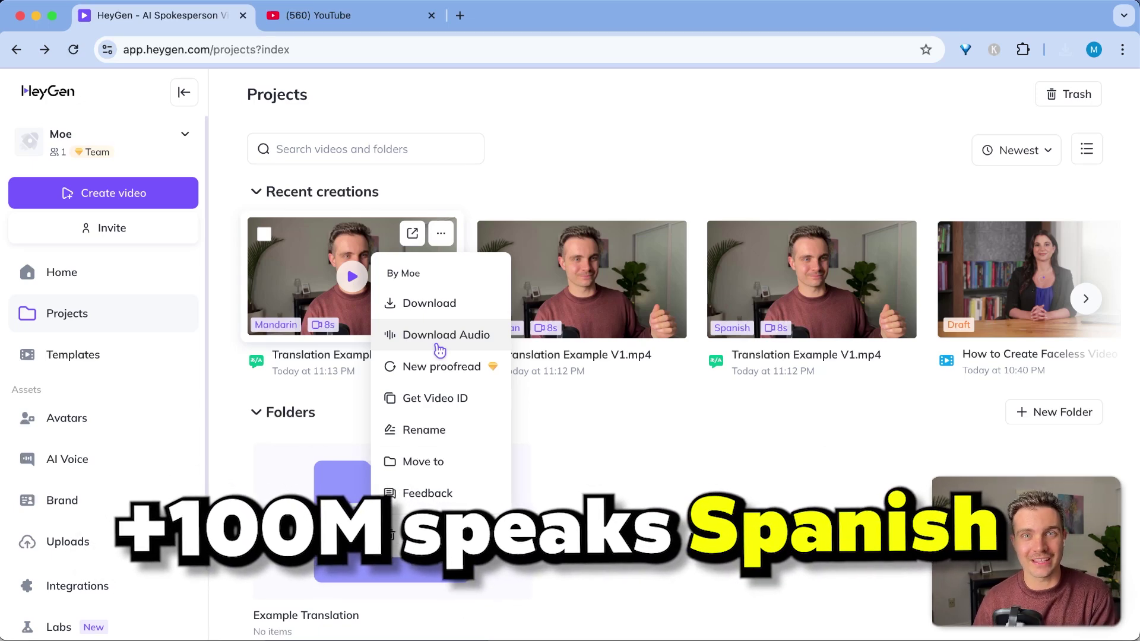
left_click(440, 336)
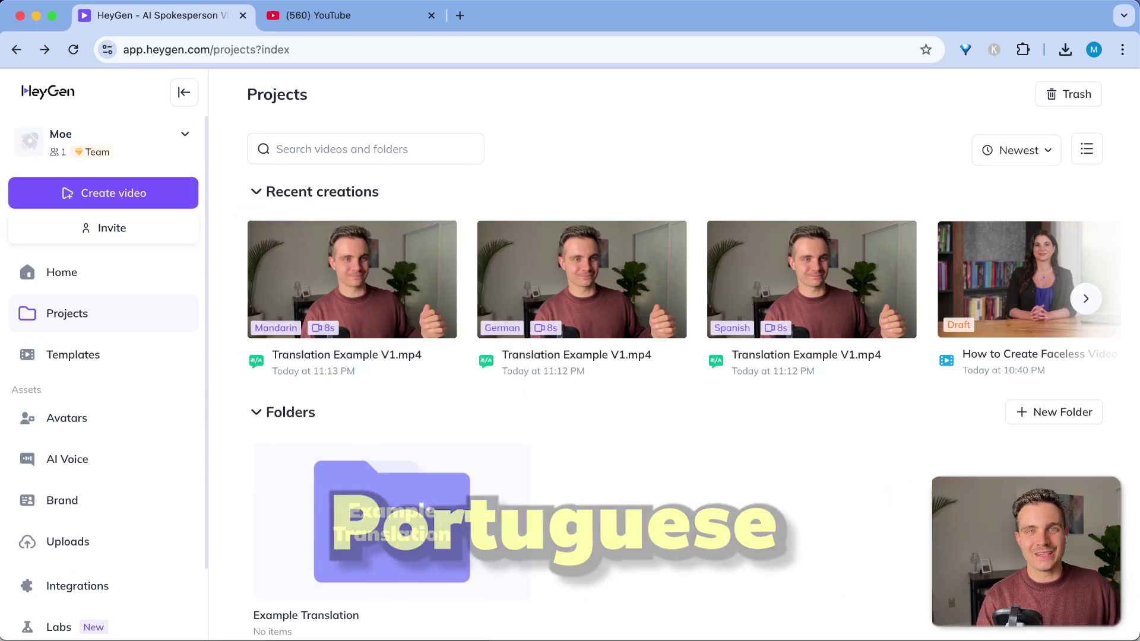